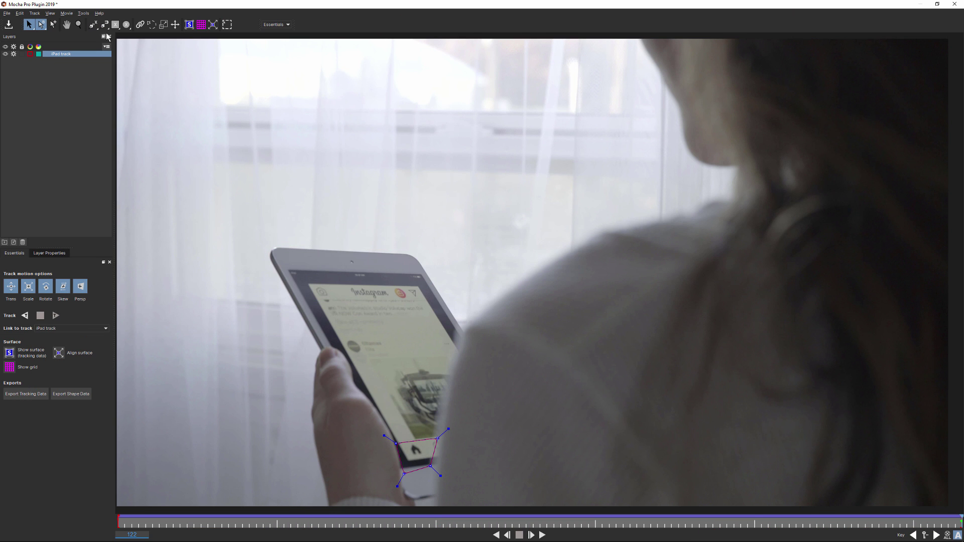
# Step: Select the X-Spline tool and start outlining the tablet at its first corner
pyautogui.click(94, 51)
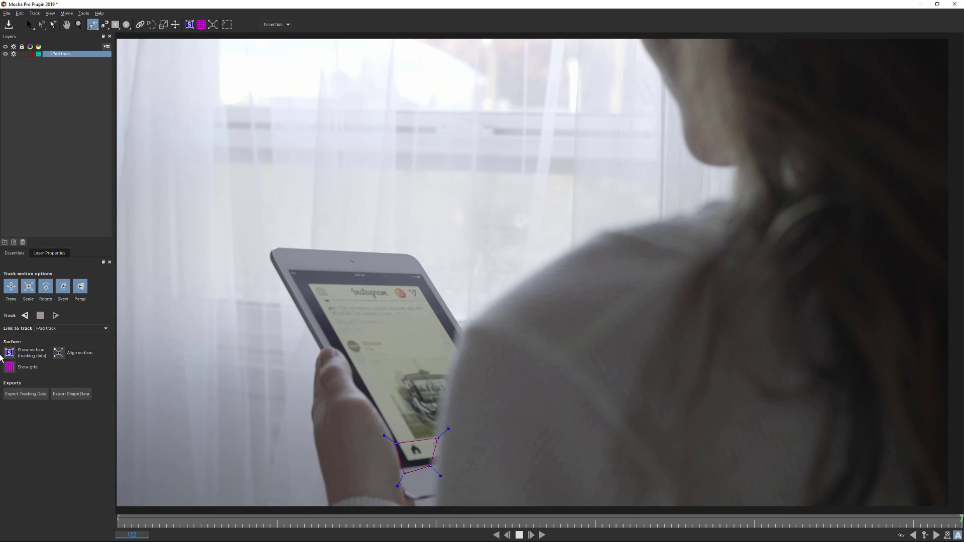
pyautogui.click(270, 246)
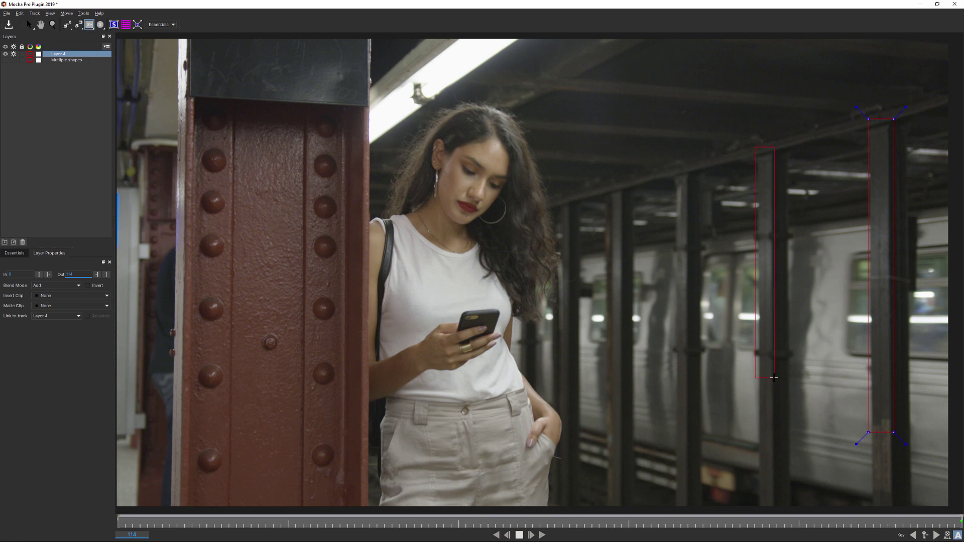
# Step: Show the Layer Properties tracking and surface options for the roundabout clip
pyautogui.click(36, 256)
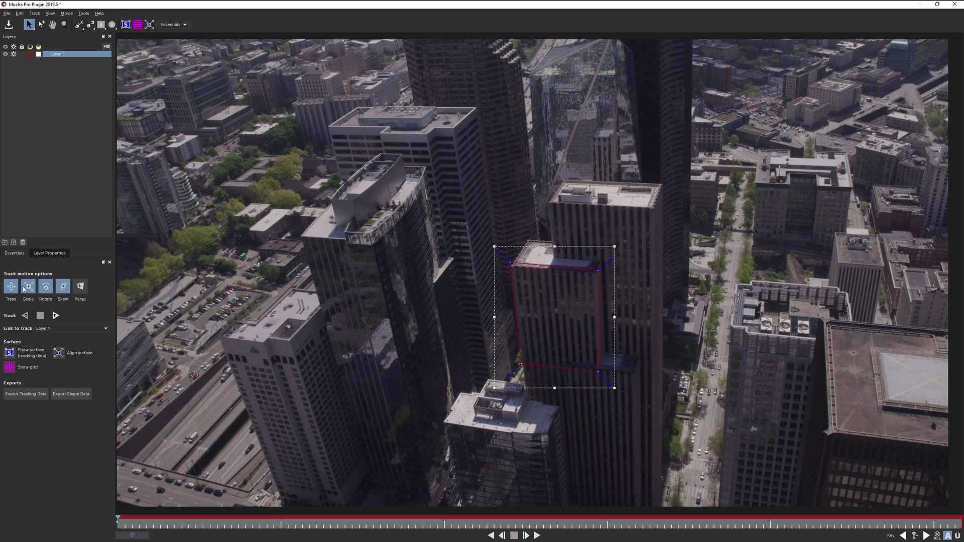
# Step: Track Layer 1 forward through the aerial city clip
pyautogui.click(55, 316)
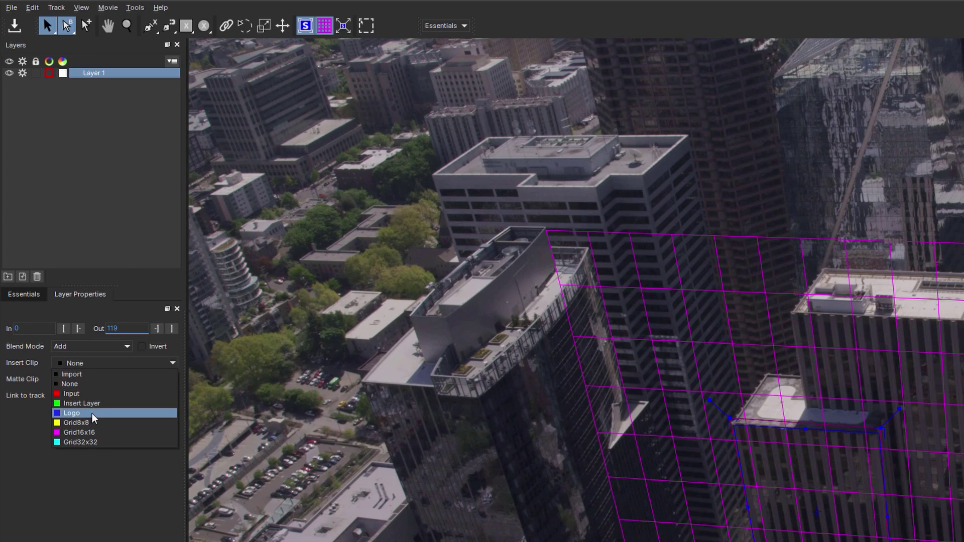
# Step: Choose Logo as the Insert Clip on the tracked building surface
pyautogui.click(92, 413)
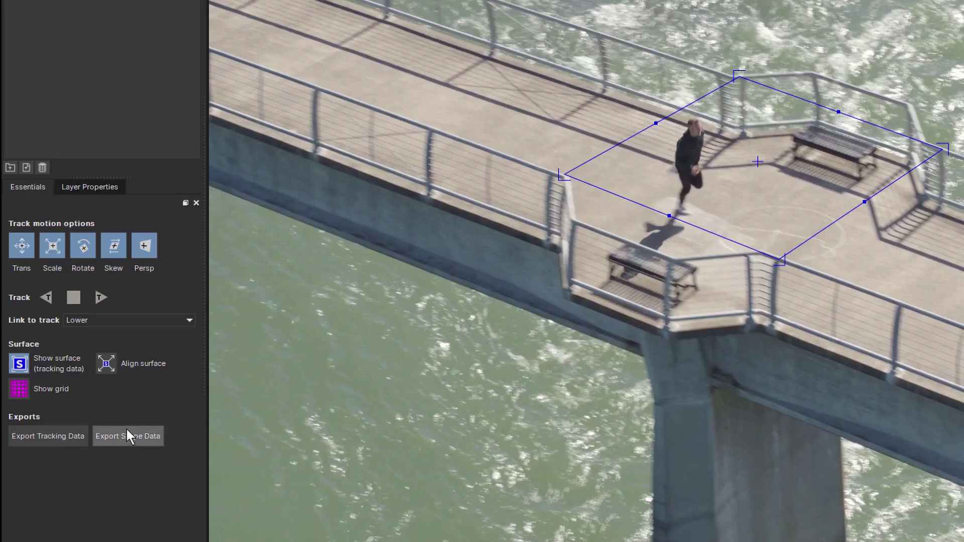
# Step: Bring up the Export Tracking Data options and expand the Format list
pyautogui.click(58, 436)
pyautogui.click(708, 193)
pyautogui.scroll(-1, 713, 248)
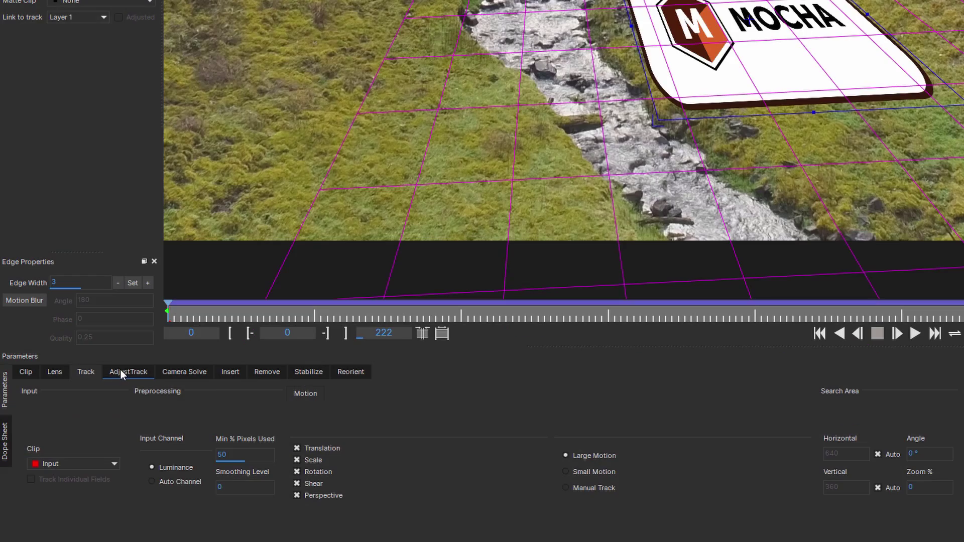
# Step: Switch the Parameters panel to the AdjustTrack controls
pyautogui.click(121, 373)
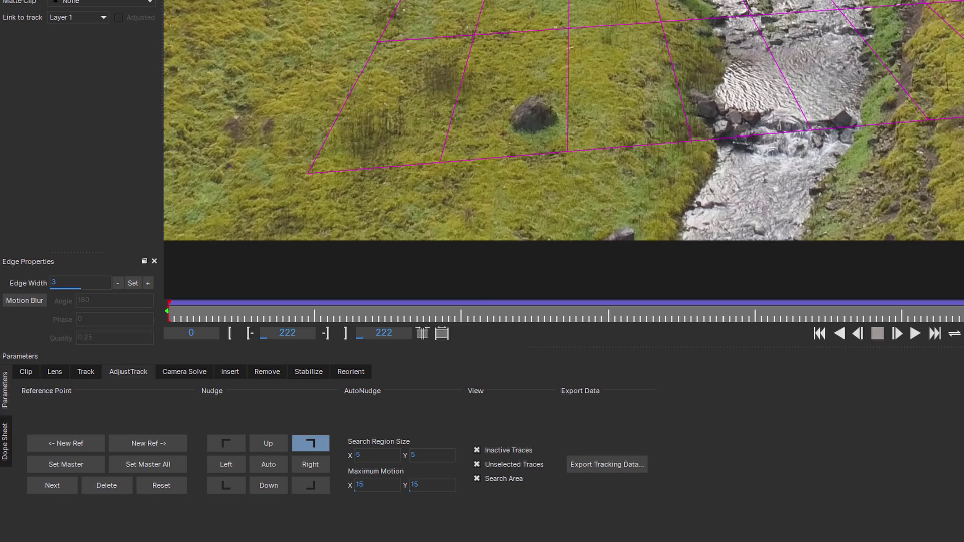